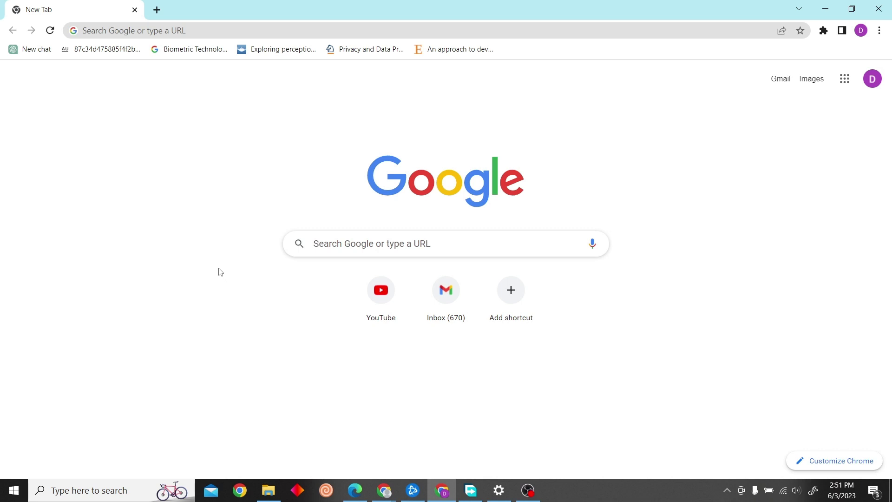
- Load mailchimp.com in the blank Chrome tab using the address bar suggestion
{"action": "left_click", "coordinate": [224, 30]}
{"action": "type", "text": "mail"}
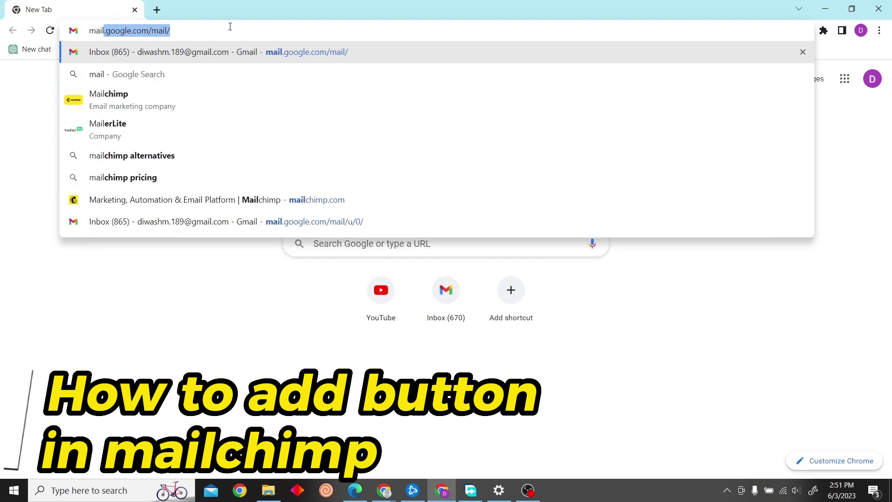
{"action": "type", "text": "c"}
{"action": "key", "text": "Return"}
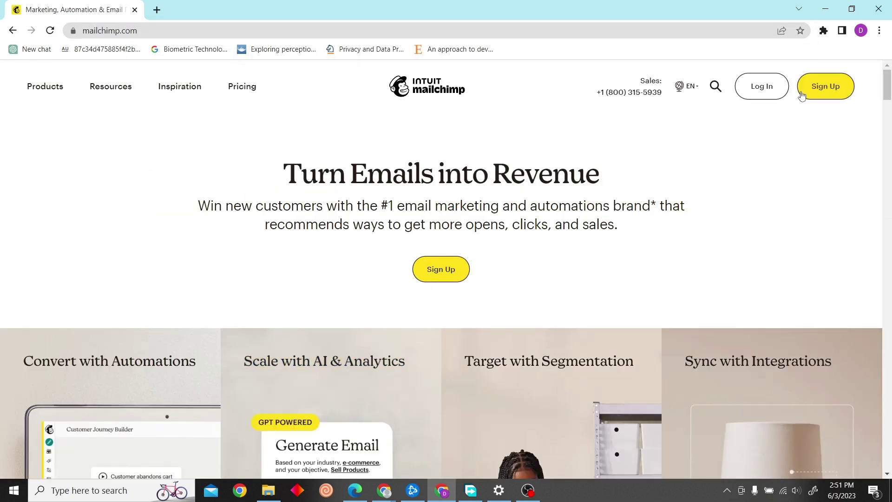
- Log in to the Mailchimp account and go to the Create page from the dashboard
{"action": "left_click", "coordinate": [761, 87]}
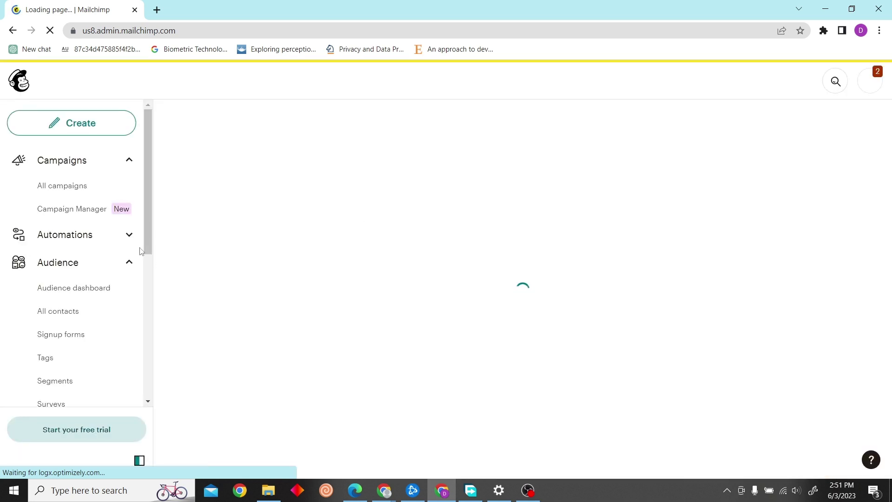
{"action": "left_click", "coordinate": [84, 123]}
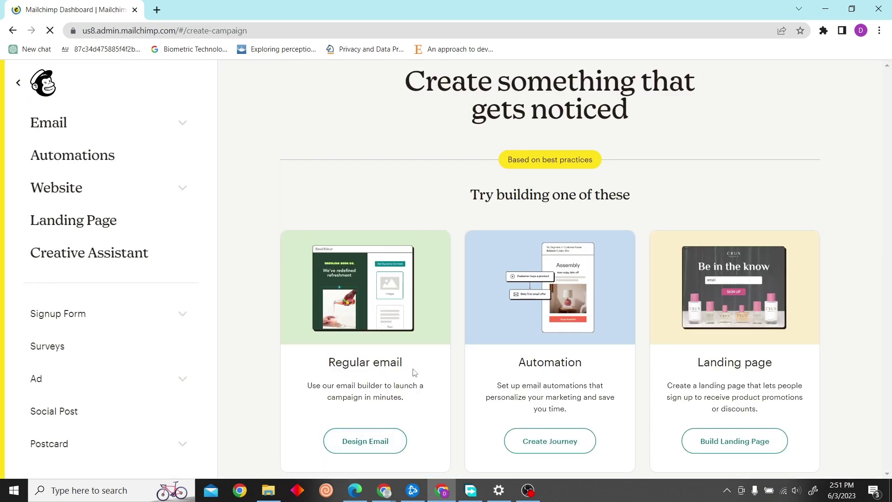
- Start a regular email from the pink template and drop a Button block below the heading
{"action": "left_click", "coordinate": [412, 349]}
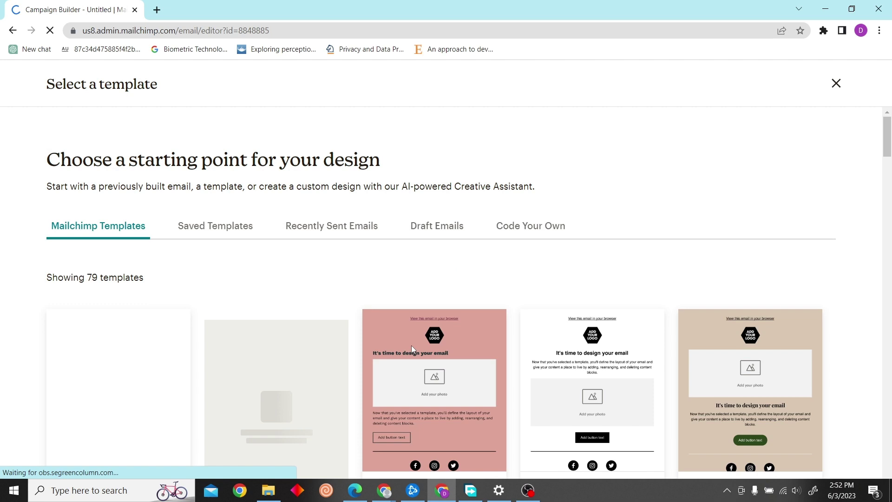
{"action": "left_click", "coordinate": [434, 390]}
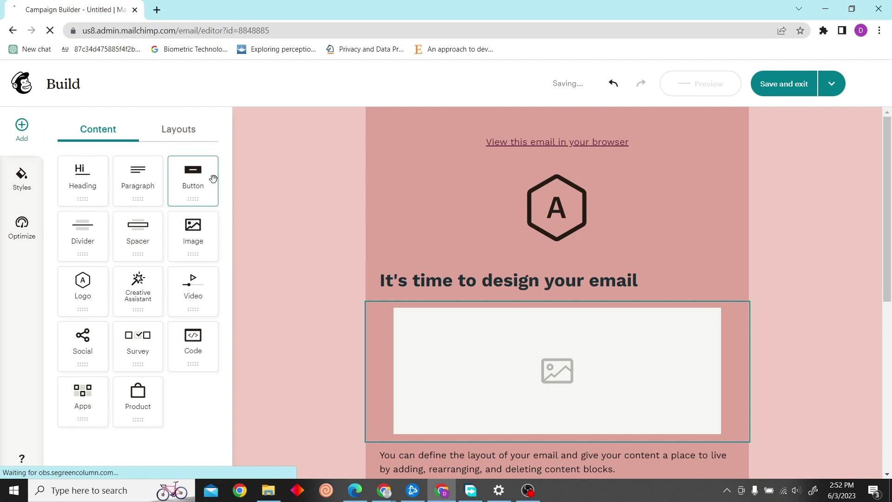
{"action": "mouse_move", "coordinate": [193, 177]}
{"action": "left_mouse_down"}
{"action": "mouse_move", "coordinate": [597, 372]}
{"action": "mouse_move", "coordinate": [585, 359]}
{"action": "left_mouse_up"}
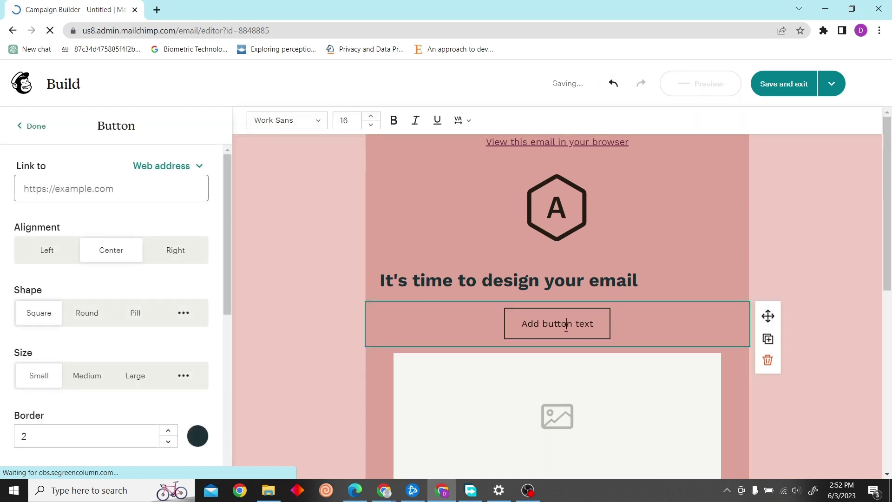
{"action": "left_click", "coordinate": [125, 192]}
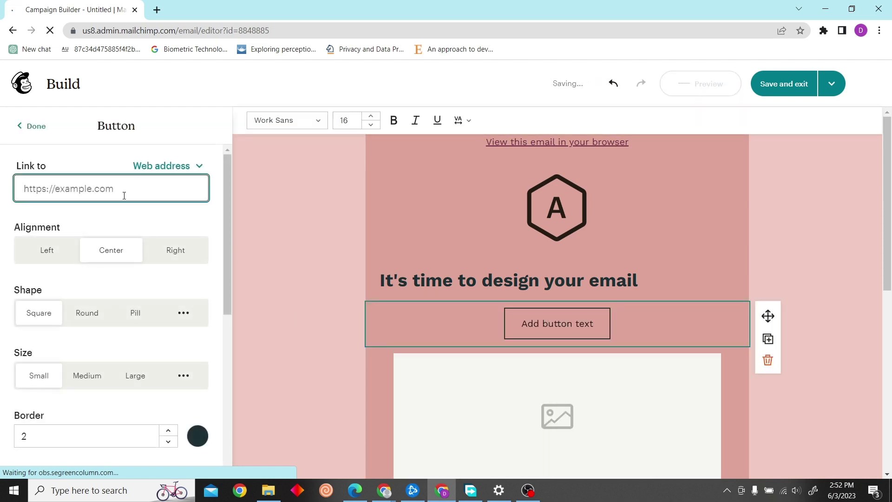
{"action": "type", "text": "https"}
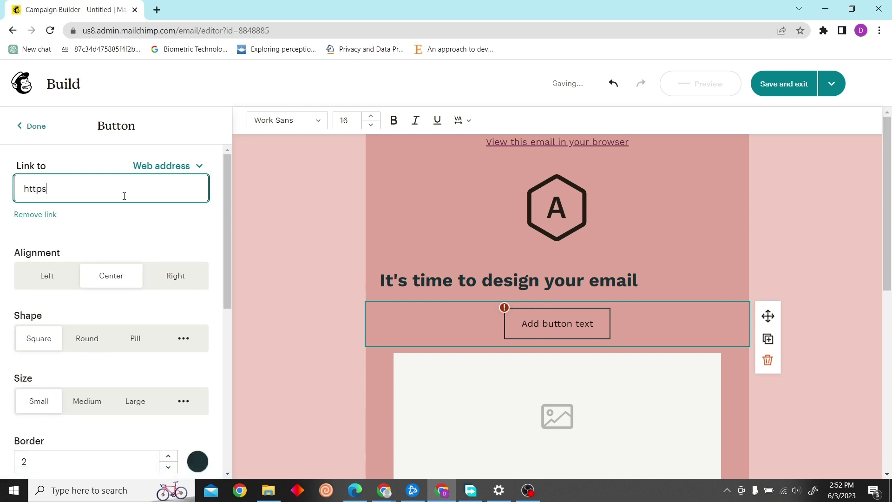
{"action": "type", "text": ":.."}
{"action": "key", "text": "BackSpace"}
{"action": "key", "text": "BackSpace"}
{"action": "key", "text": "BackSpace"}
{"action": "type", "text": "://yo"}
{"action": "type", "text": "utub"}
{"action": "type", "text": "e,co"}
{"action": "key", "text": "BackSpace"}
{"action": "key", "text": "BackSpace"}
{"action": "key", "text": "BackSpace"}
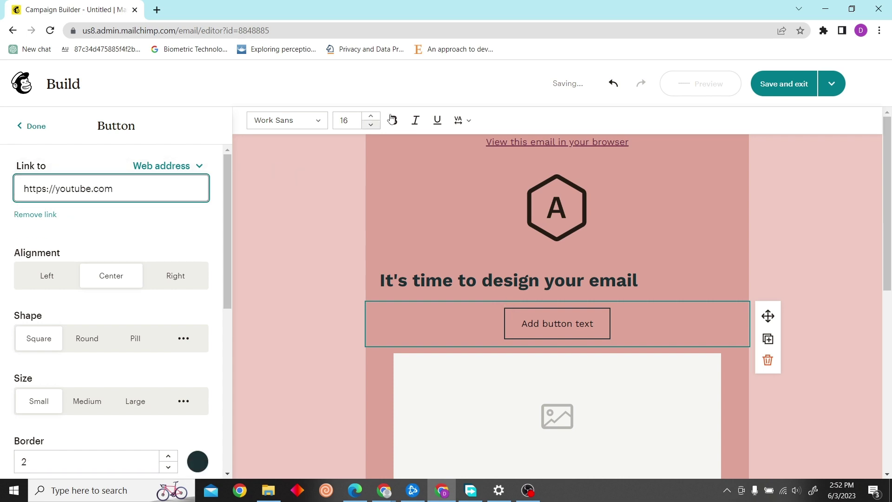
- Save the email, dismiss Chrome's accidental Save As dialog, finish the button settings and reselect the button
{"action": "key", "text": "ctrl+s"}
{"action": "left_click", "coordinate": [738, 33]}
{"action": "left_click", "coordinate": [784, 83]}
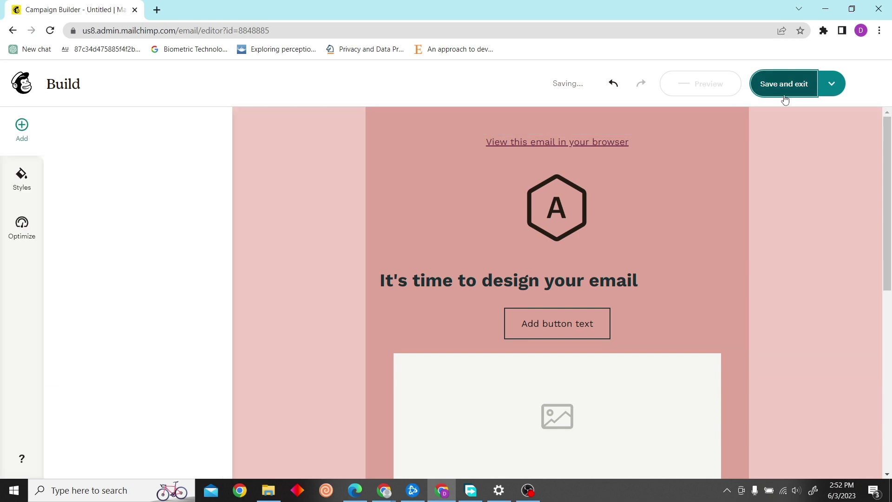
{"action": "left_click", "coordinate": [587, 335]}
{"action": "scroll", "coordinate": [76, 230], "scroll_direction": "down", "scroll_amount": 5}
{"action": "scroll", "coordinate": [98, 279], "scroll_direction": "up", "scroll_amount": 3}
{"action": "scroll", "coordinate": [105, 300], "scroll_direction": "down", "scroll_amount": 4}
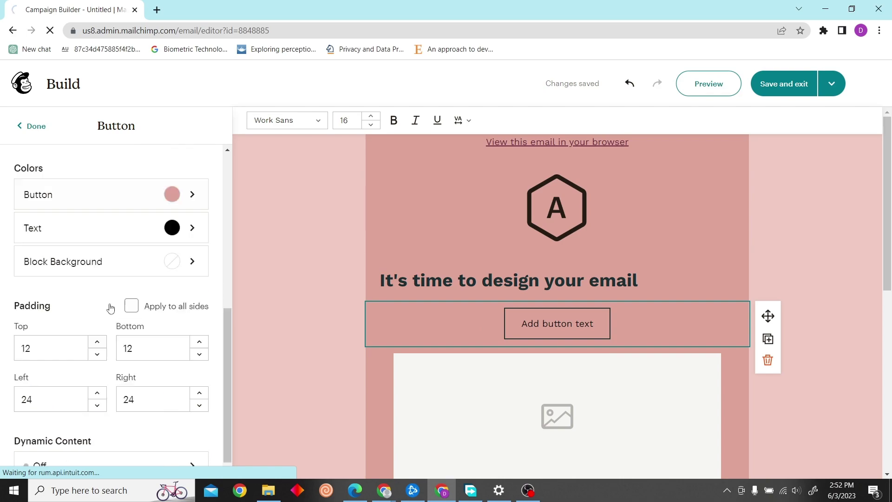